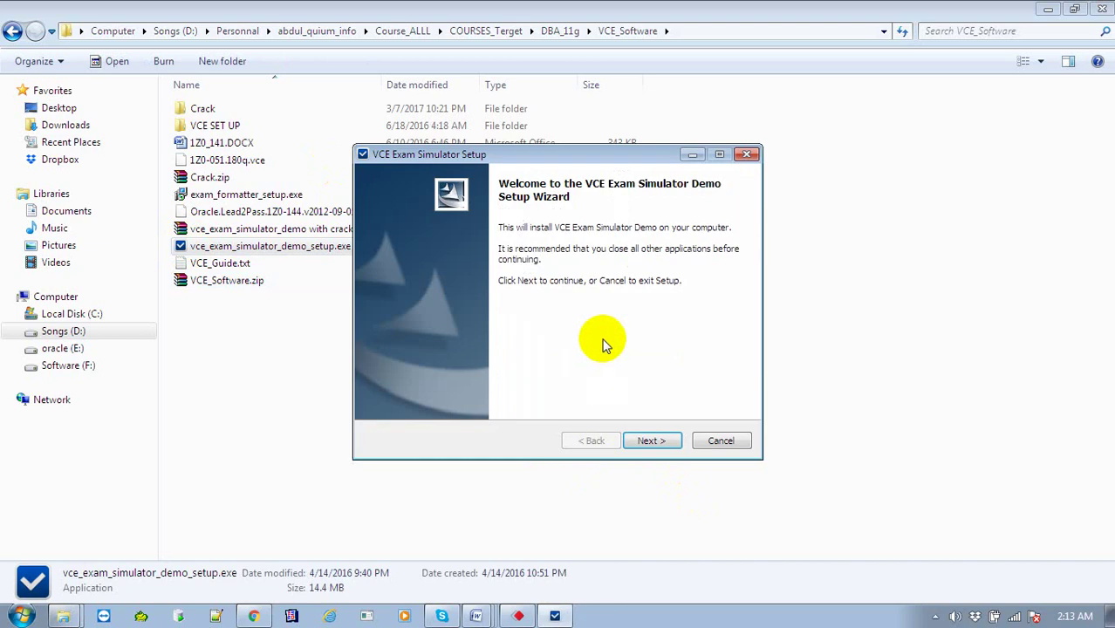
Step: Install VCE Exam Simulator Demo in the default Program Files folder with the full installation, and launch VCE Player on finishing
{"action": "left_click", "coordinate": [650, 440]}
{"action": "left_click", "coordinate": [652, 442]}
{"action": "left_click", "coordinate": [652, 442]}
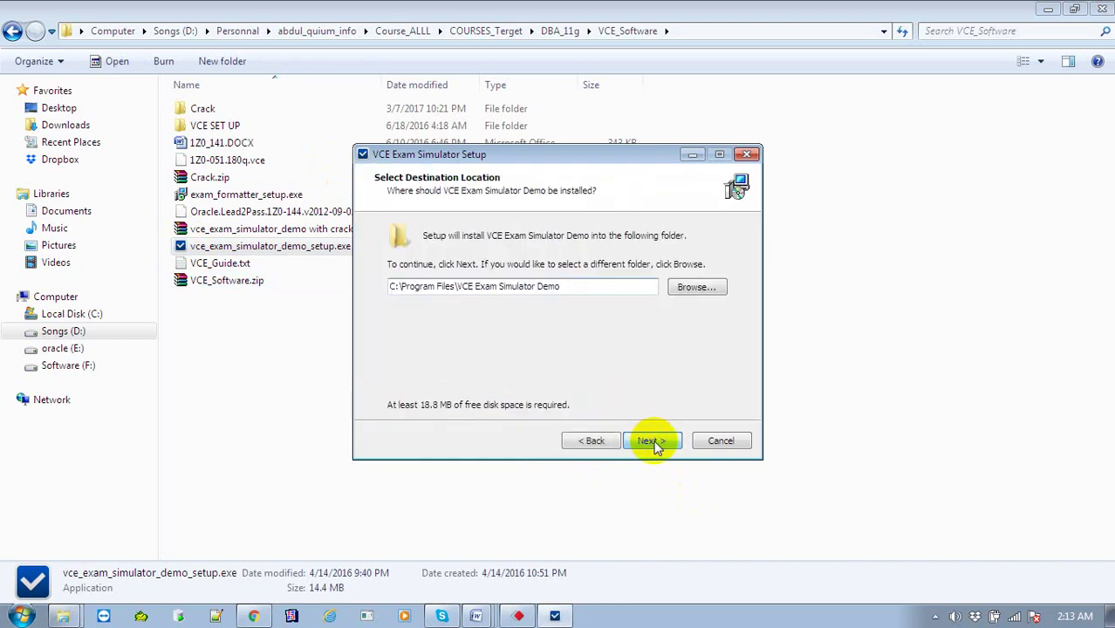
{"action": "left_click", "coordinate": [621, 382]}
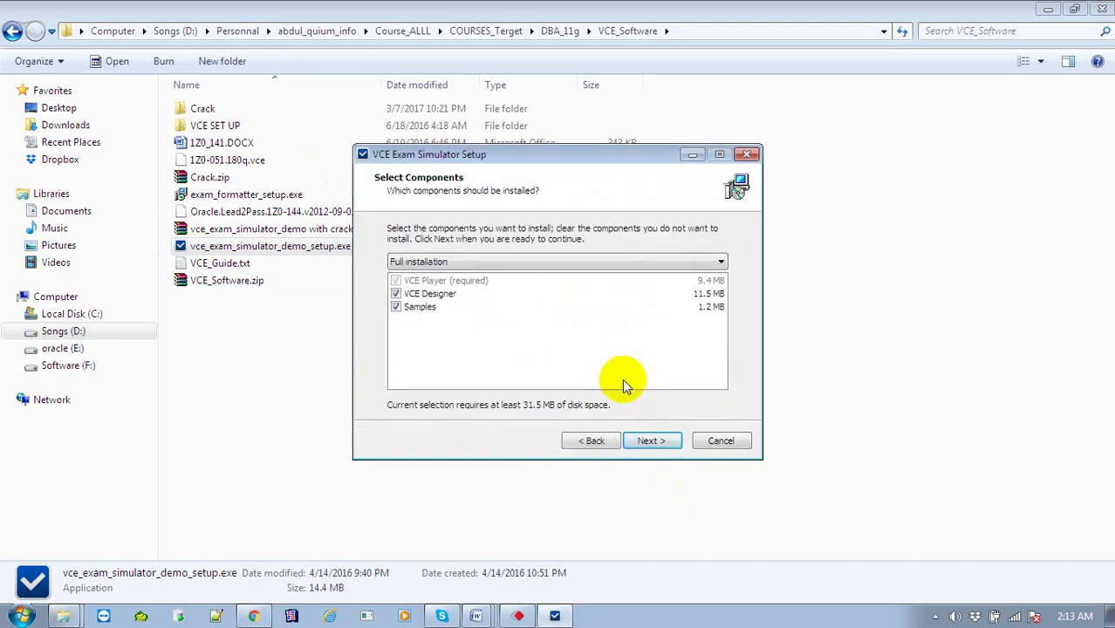
{"action": "left_click", "coordinate": [653, 445]}
{"action": "left_click", "coordinate": [658, 447]}
{"action": "left_click", "coordinate": [658, 445]}
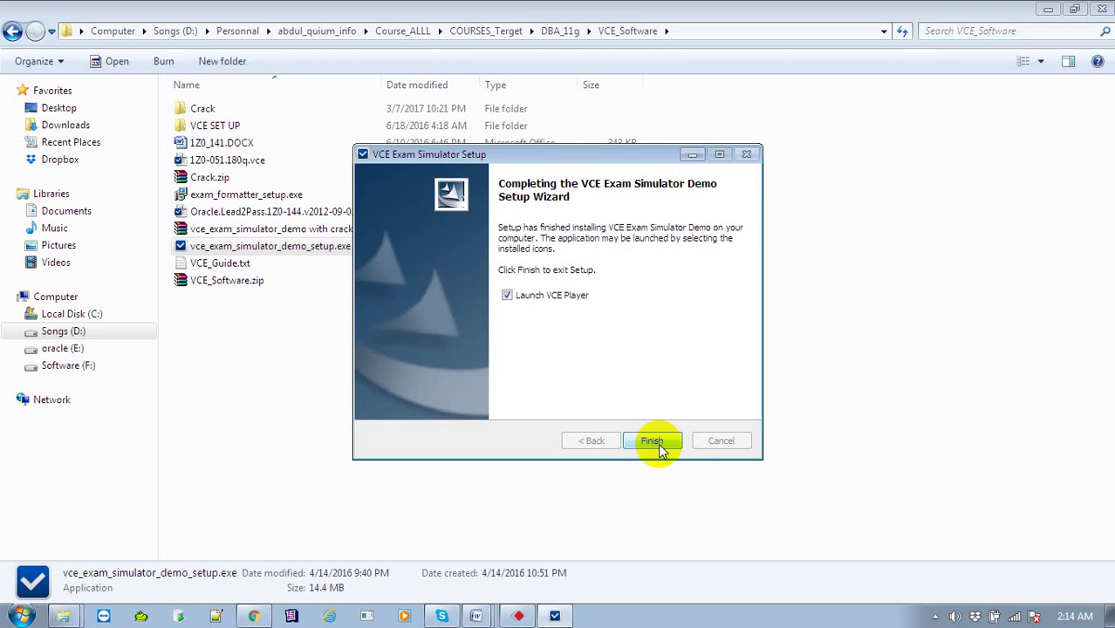
{"action": "left_click", "coordinate": [654, 441]}
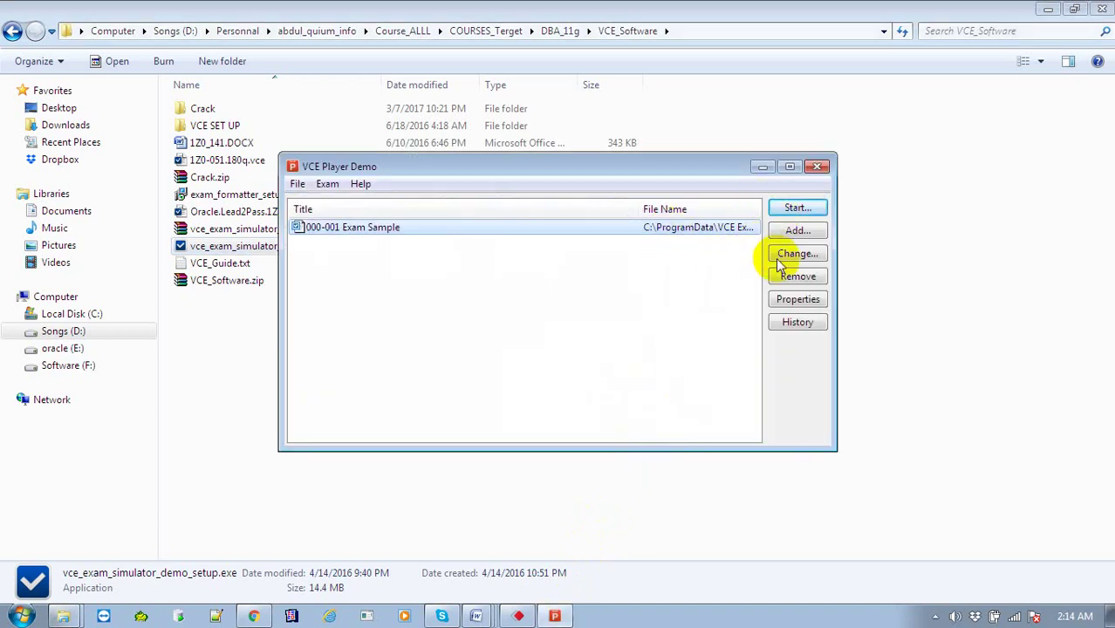
Step: Remove the 000-001 sample exam from the list and add 1Z0-051.180q.vce from the desktop
{"action": "left_click", "coordinate": [798, 276]}
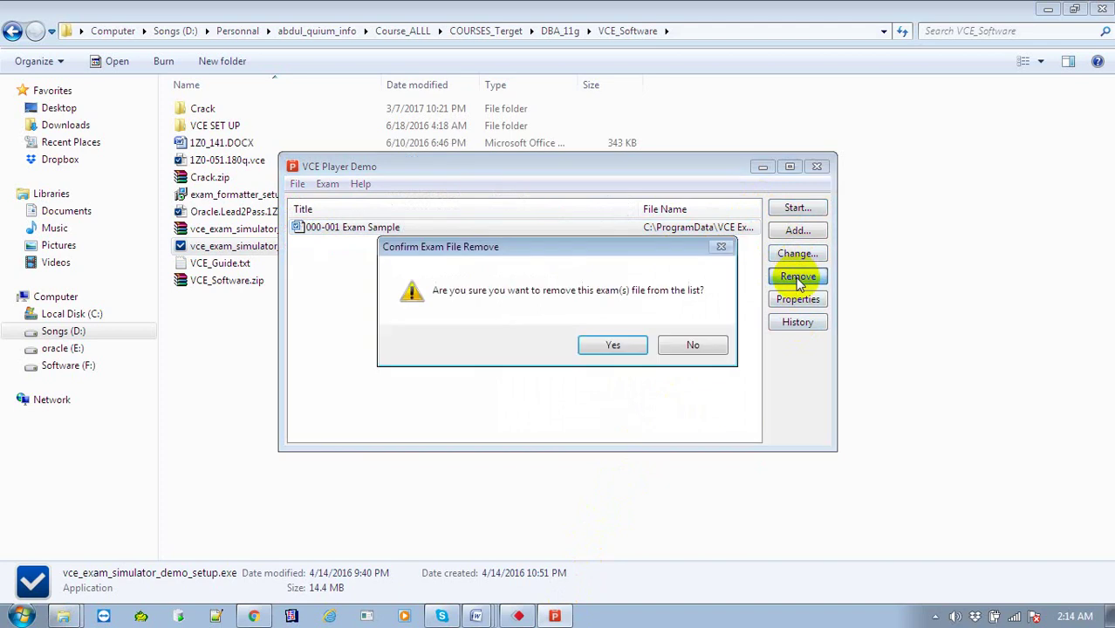
{"action": "left_click", "coordinate": [637, 347]}
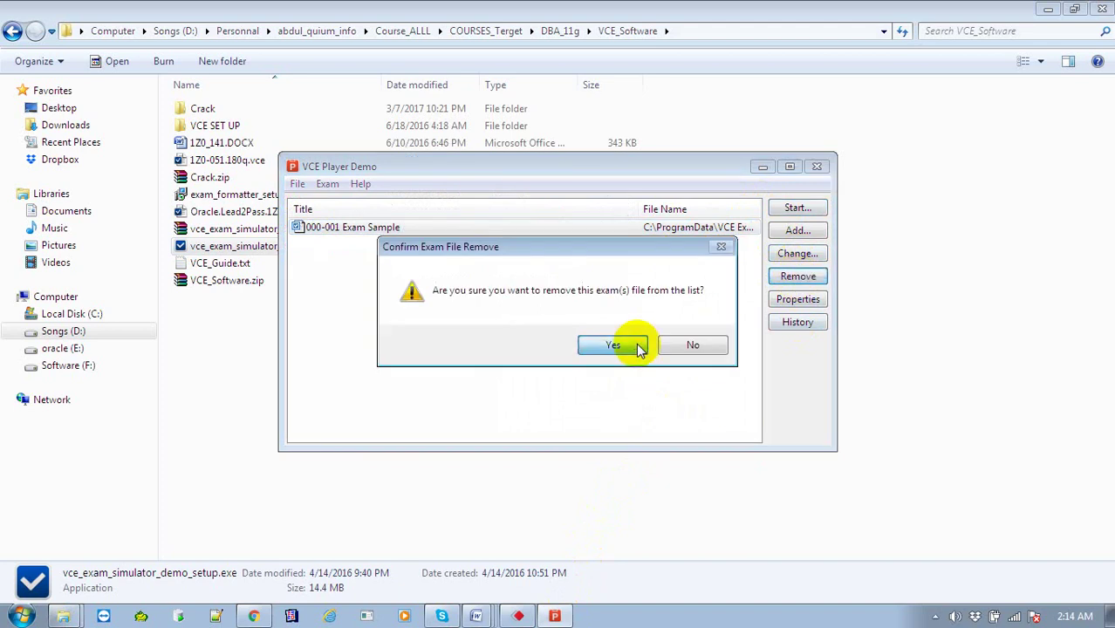
{"action": "left_click", "coordinate": [797, 230]}
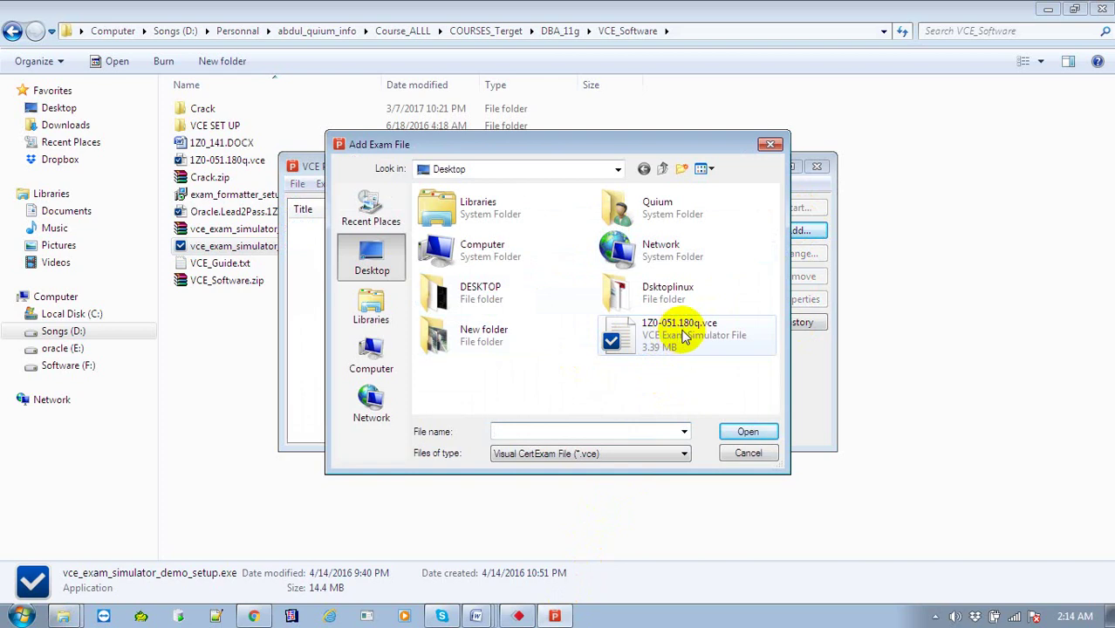
{"action": "left_click", "coordinate": [656, 335]}
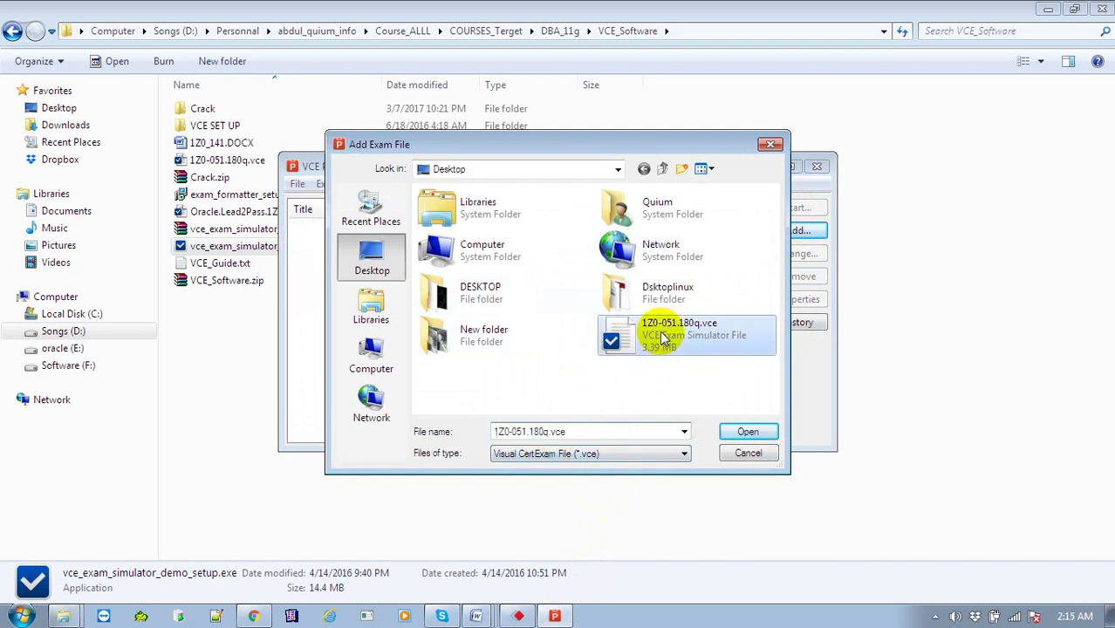
{"action": "left_click", "coordinate": [750, 432]}
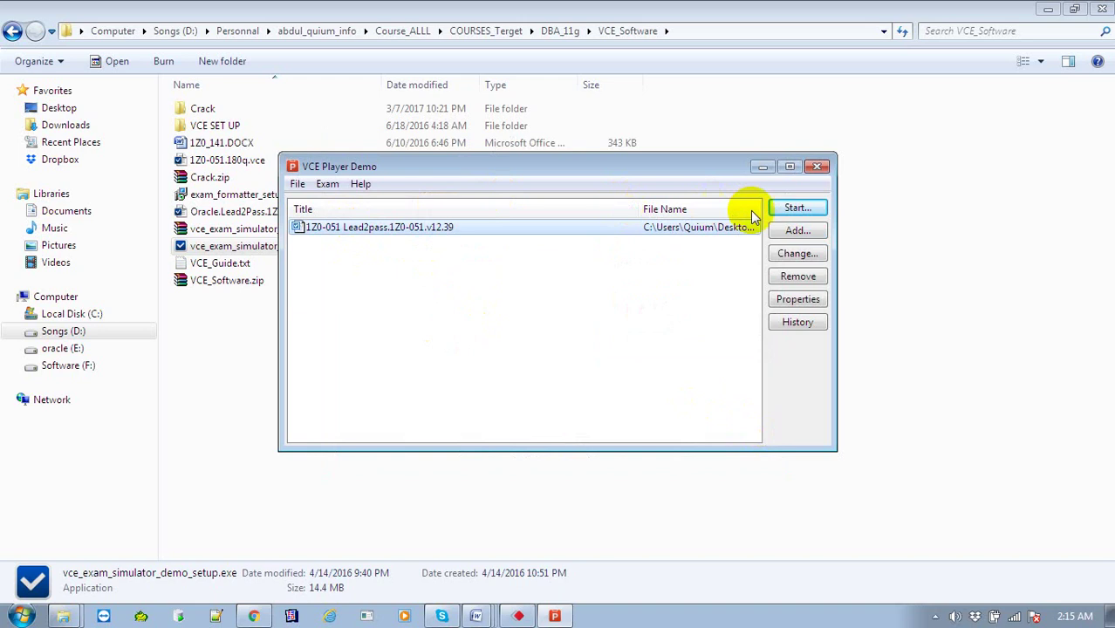
Step: Begin the 1Z0-051 exam, requesting 180 questions from the entire exam file
{"action": "left_click", "coordinate": [792, 213]}
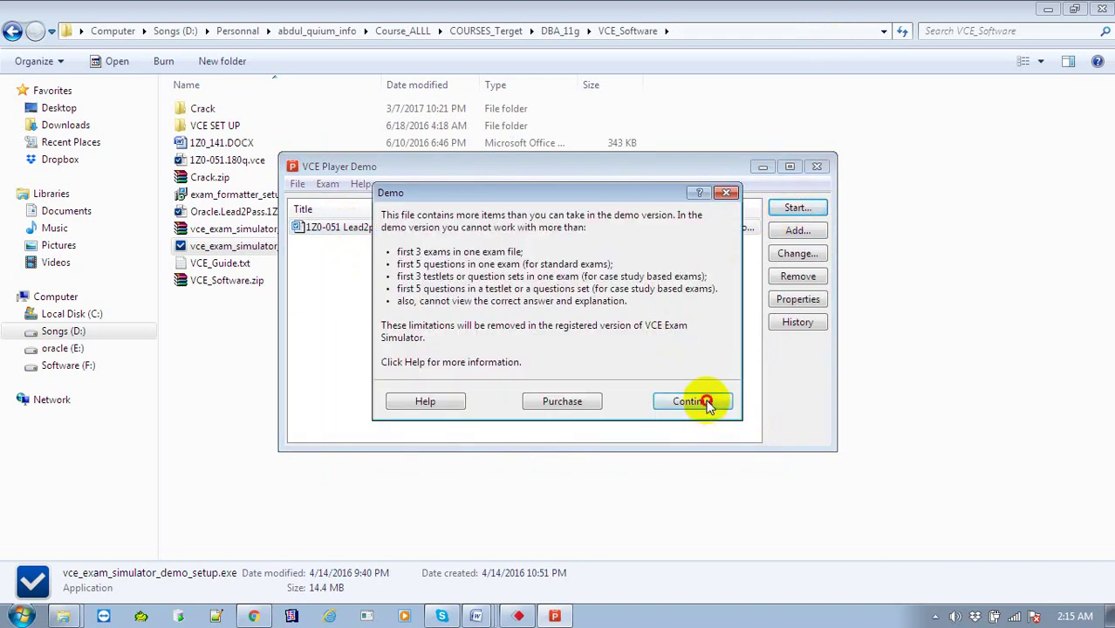
{"action": "left_click", "coordinate": [698, 404]}
{"action": "left_click", "coordinate": [397, 339]}
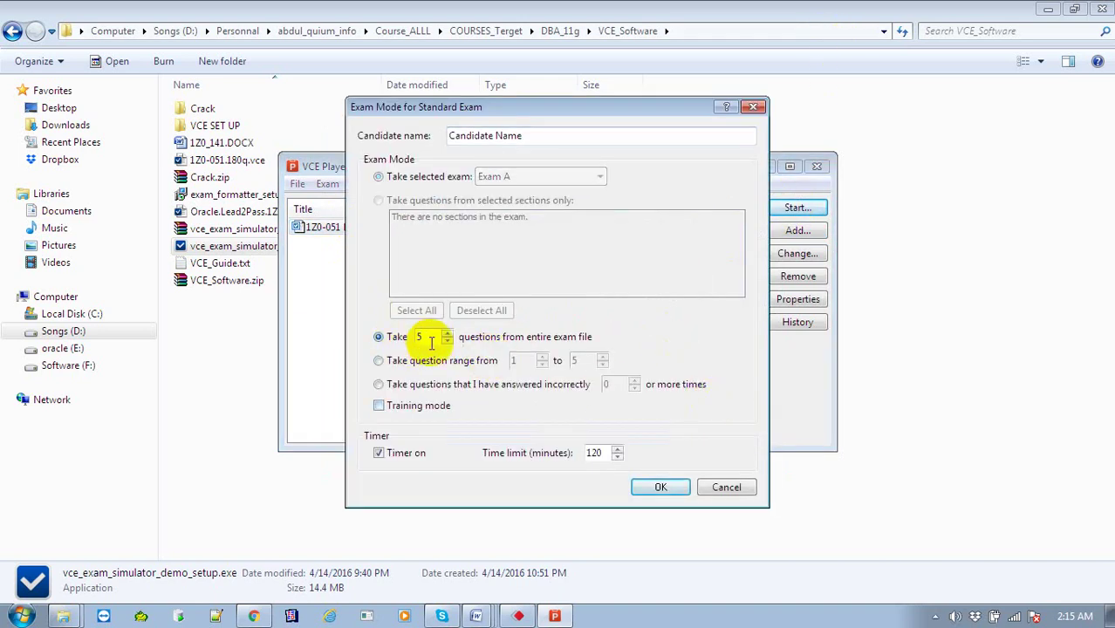
{"action": "type", "text": "180"}
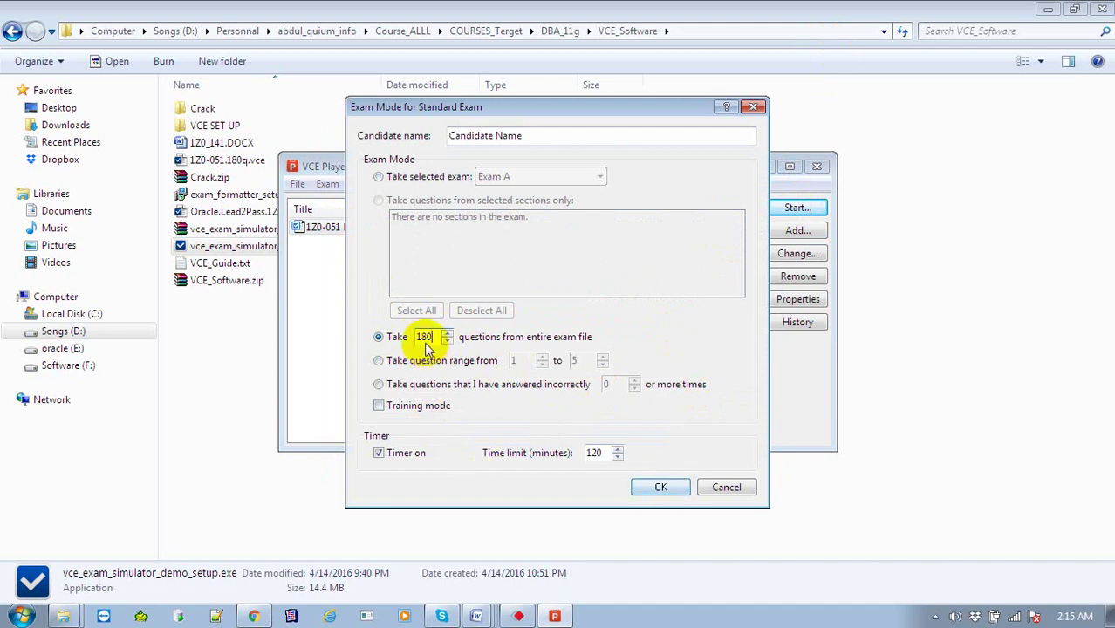
{"action": "left_click", "coordinate": [670, 488]}
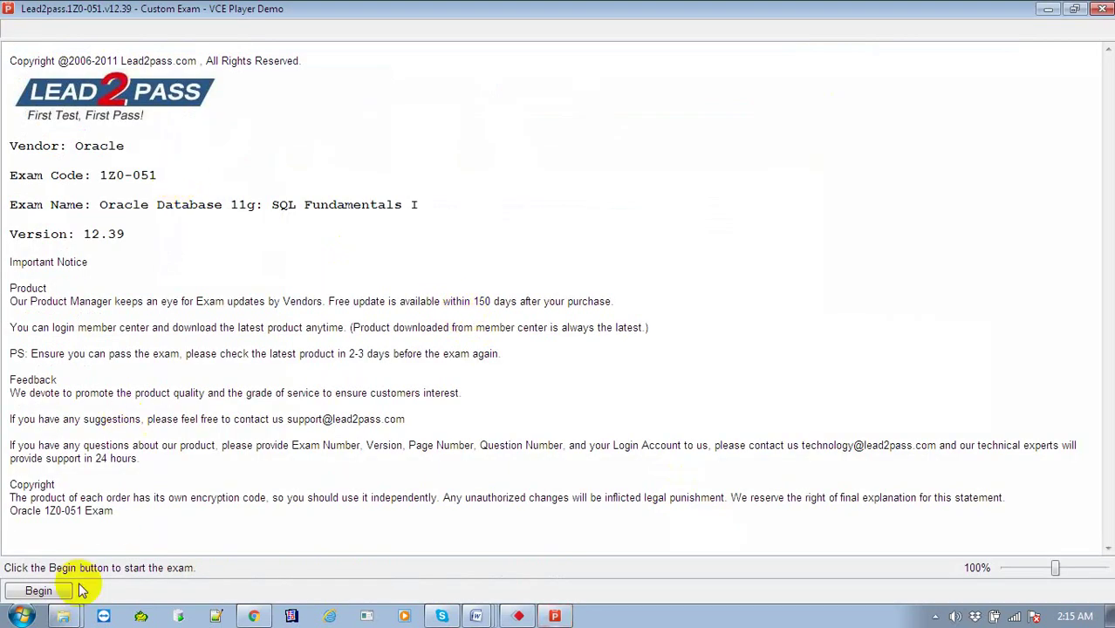
{"action": "left_click", "coordinate": [40, 590]}
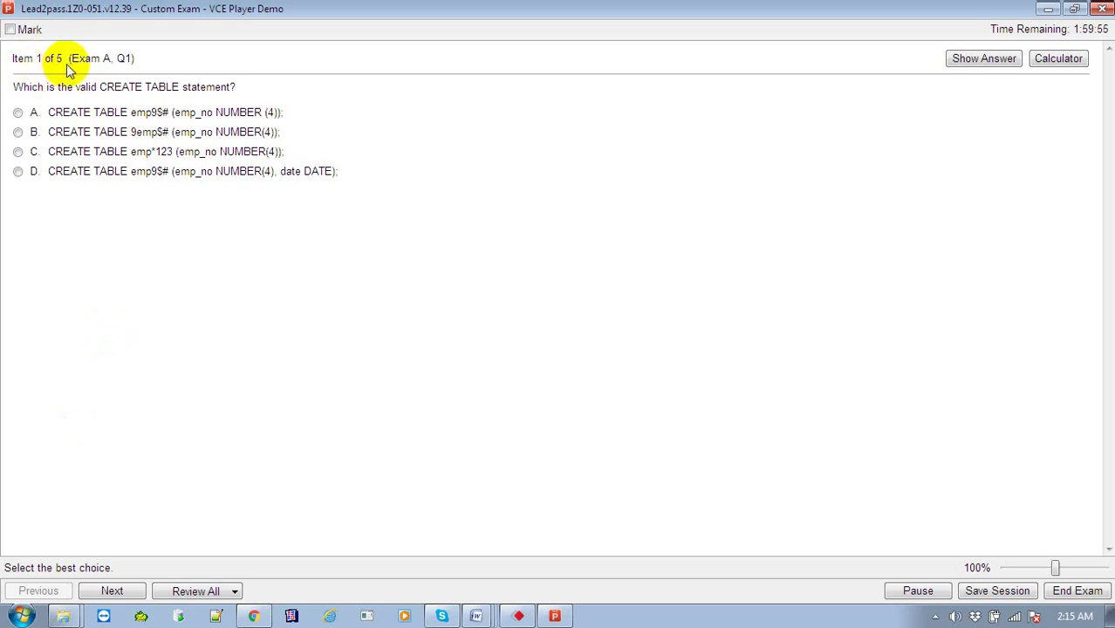
Step: End the running exam, then close its score report and the VCE Player Demo
{"action": "left_click", "coordinate": [1103, 10]}
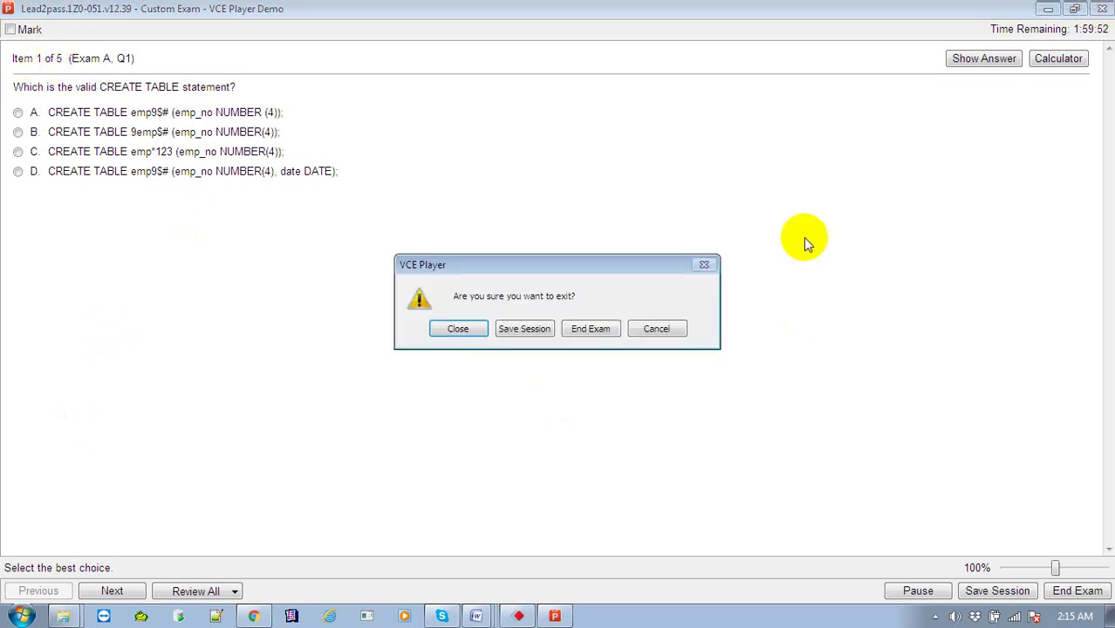
{"action": "left_click", "coordinate": [585, 330]}
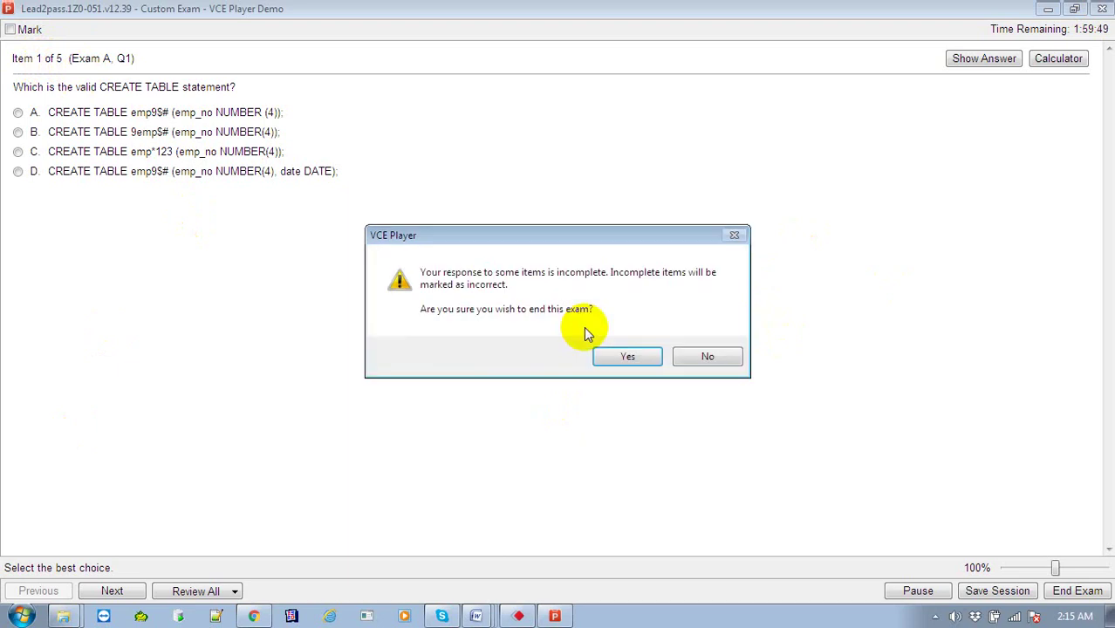
{"action": "left_click", "coordinate": [611, 356]}
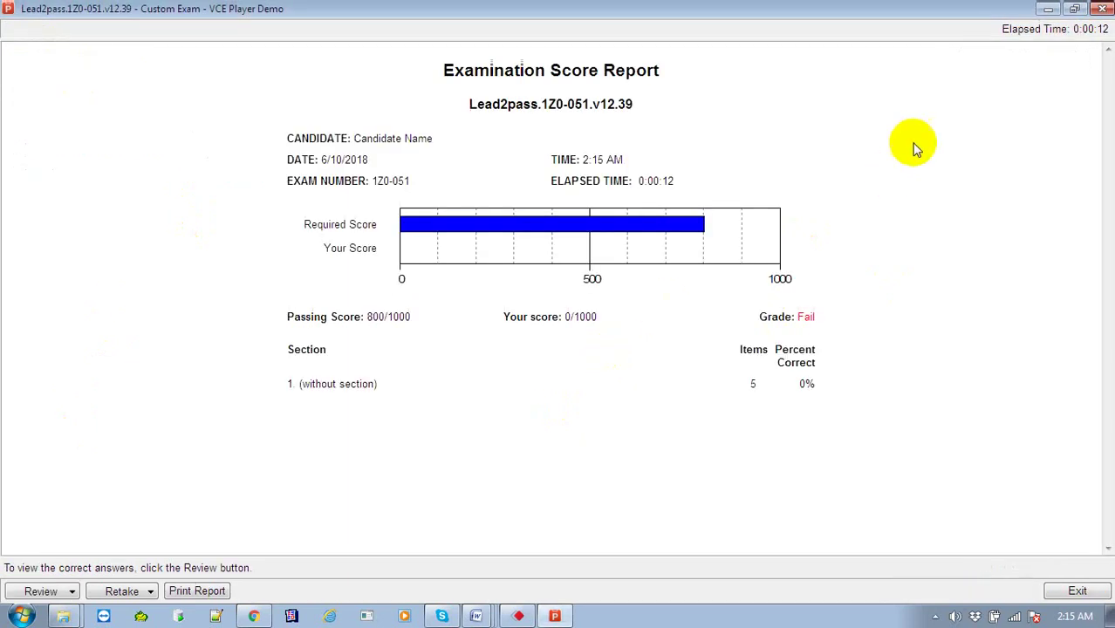
{"action": "left_click", "coordinate": [1103, 9]}
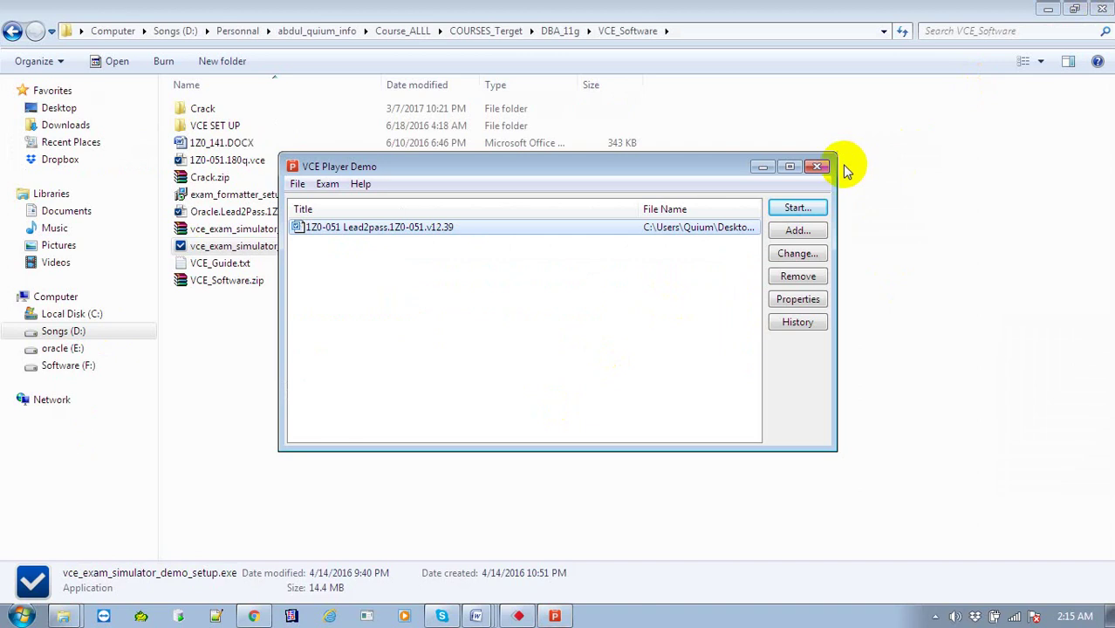
{"action": "left_click", "coordinate": [817, 167]}
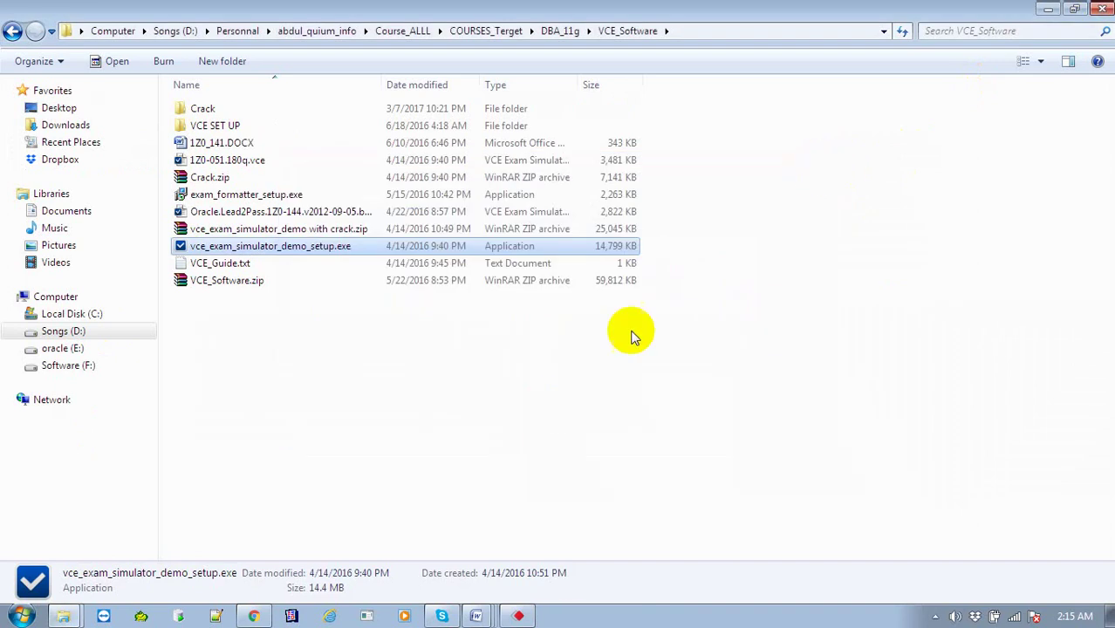
Step: Copy all five files from the inner Crack folder inside VCE_Software
{"action": "left_click", "coordinate": [549, 410]}
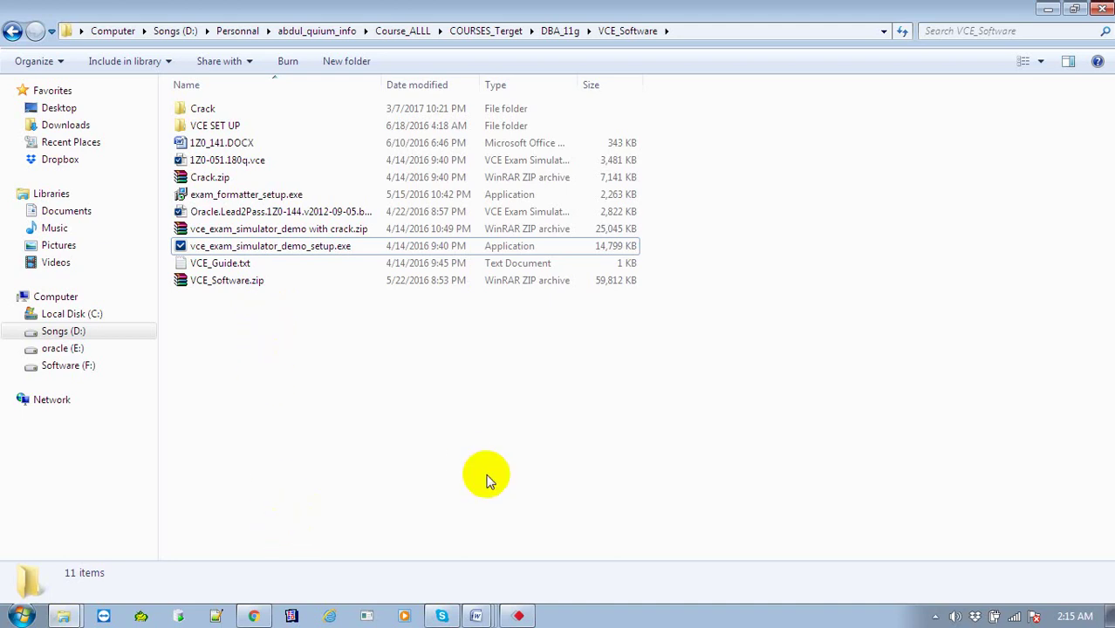
{"action": "double_click", "coordinate": [211, 110]}
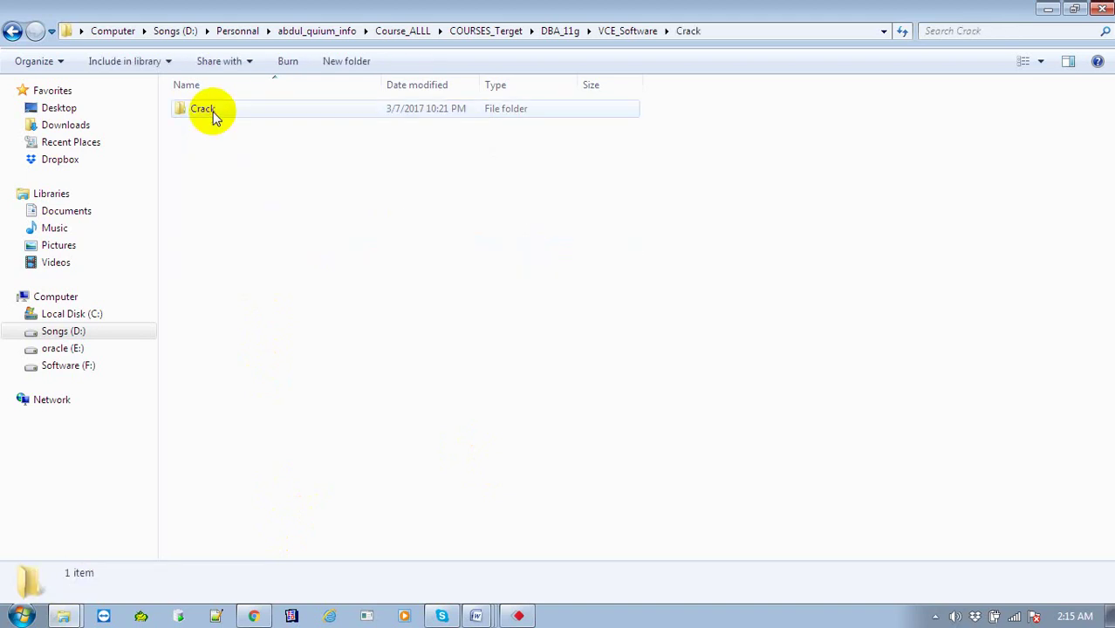
{"action": "double_click", "coordinate": [211, 110]}
{"action": "left_click_drag", "start_coordinate": [227, 216], "coordinate": [224, 65]}
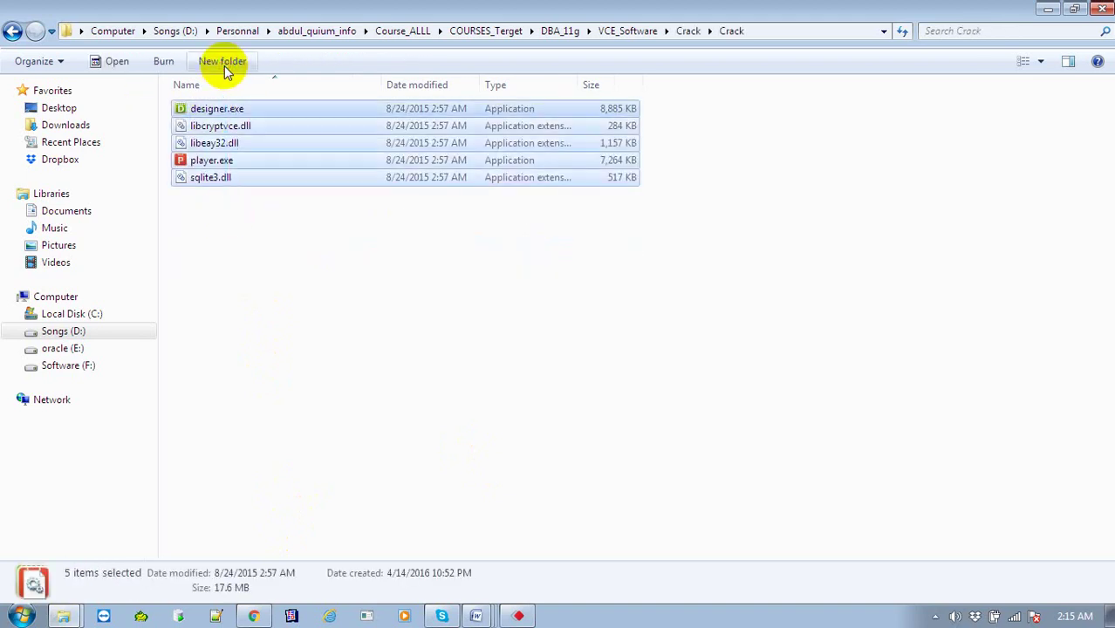
{"action": "left_click", "coordinate": [269, 269]}
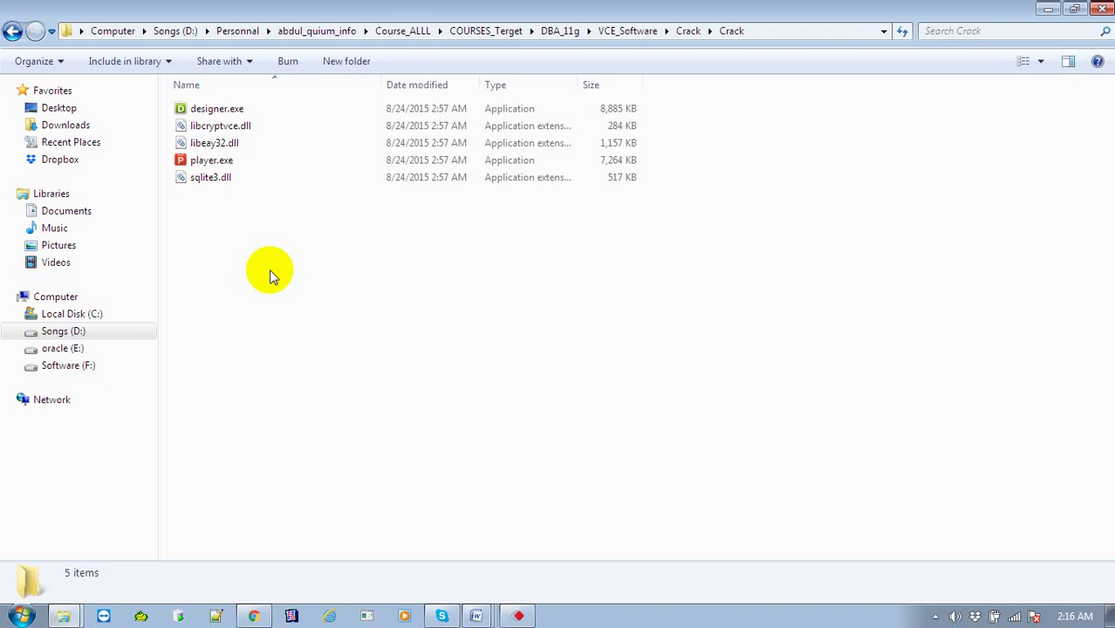
Step: Open the VCE Exam Simulator Demo folder in Program Files on Local Disk (C:)
{"action": "left_click", "coordinate": [66, 616]}
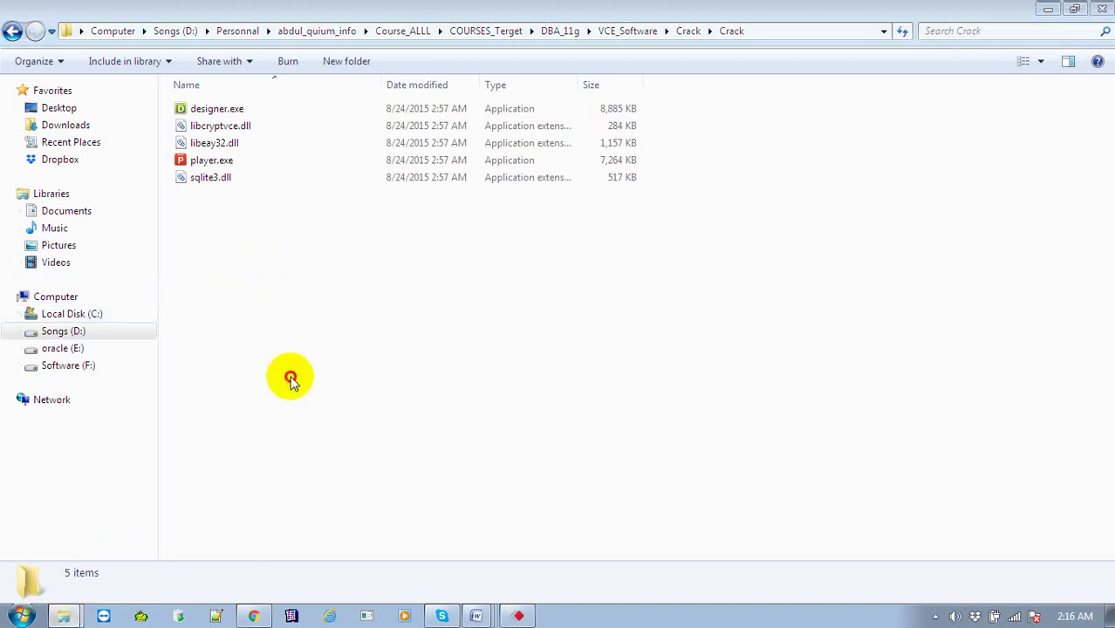
{"action": "left_click", "coordinate": [111, 317]}
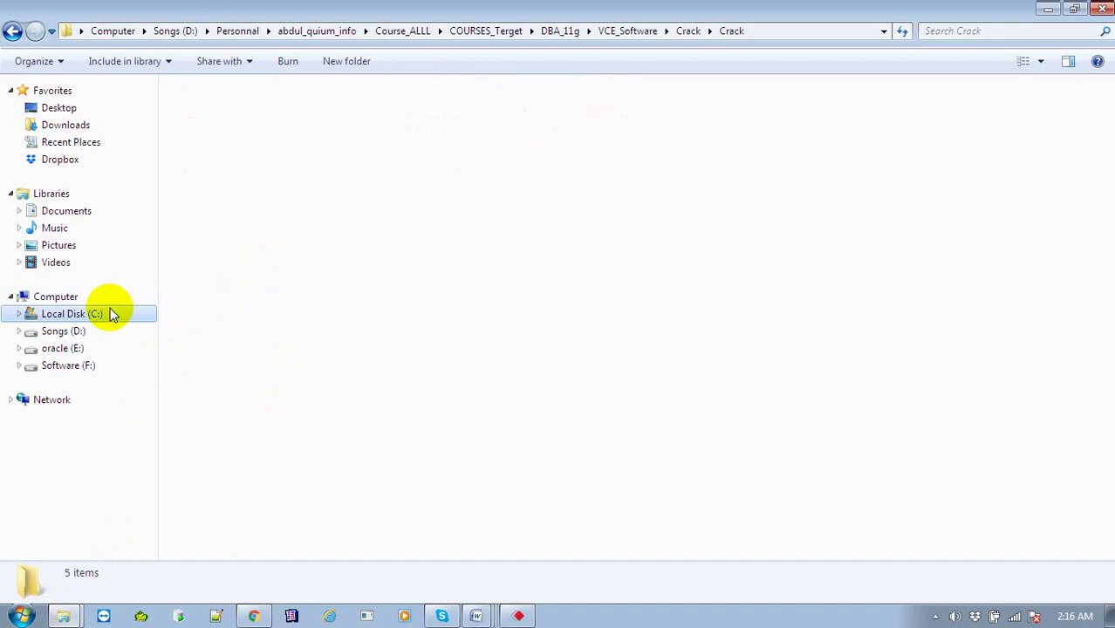
{"action": "double_click", "coordinate": [229, 299]}
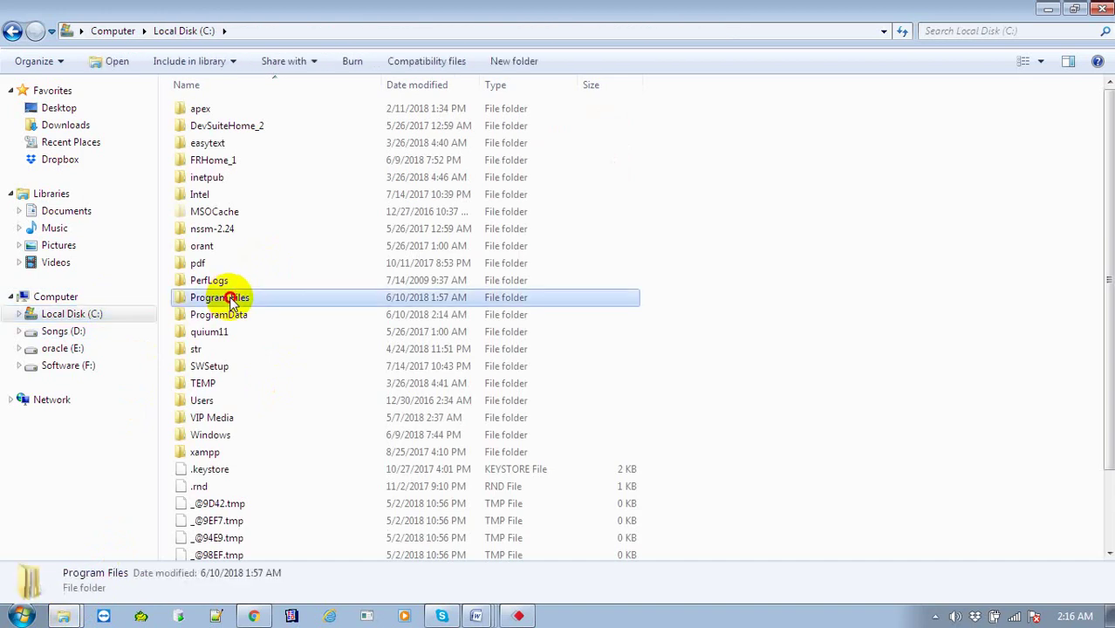
{"action": "left_click", "coordinate": [229, 299]}
{"action": "key", "text": "v"}
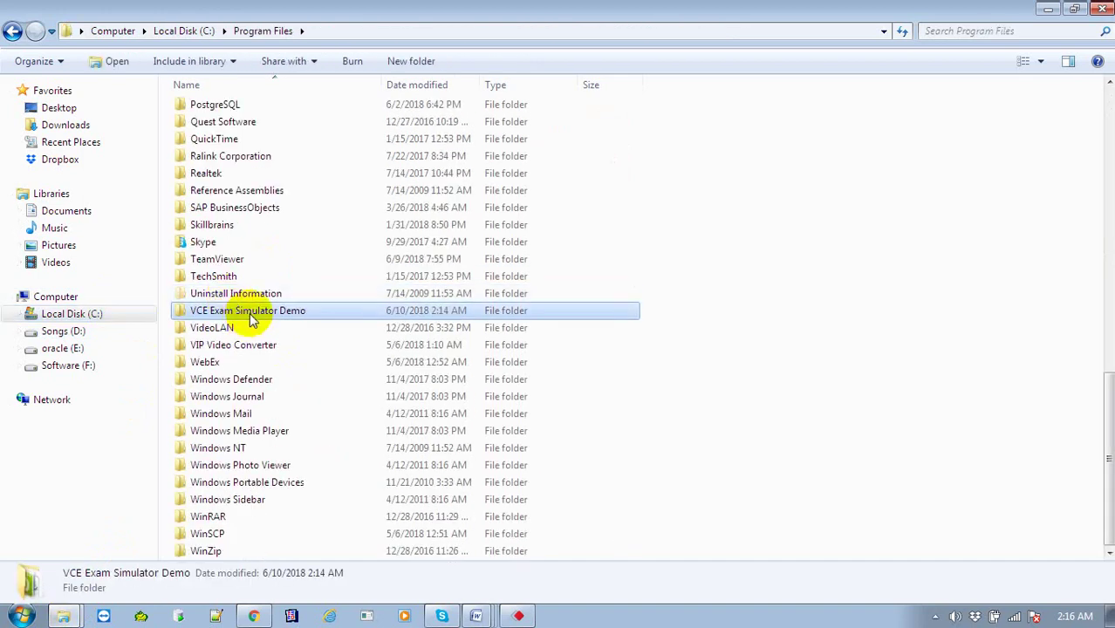
{"action": "double_click", "coordinate": [249, 313]}
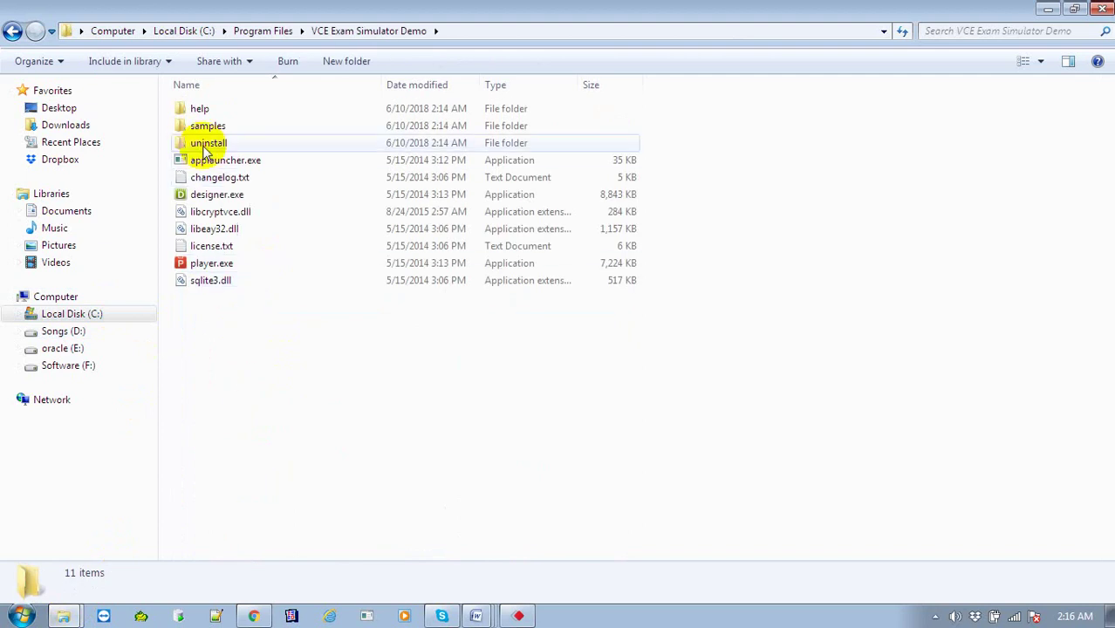
Step: Paste the copied files into the VCE Exam Simulator Demo folder, replacing the existing versions for all conflicts
{"action": "right_click", "coordinate": [257, 347]}
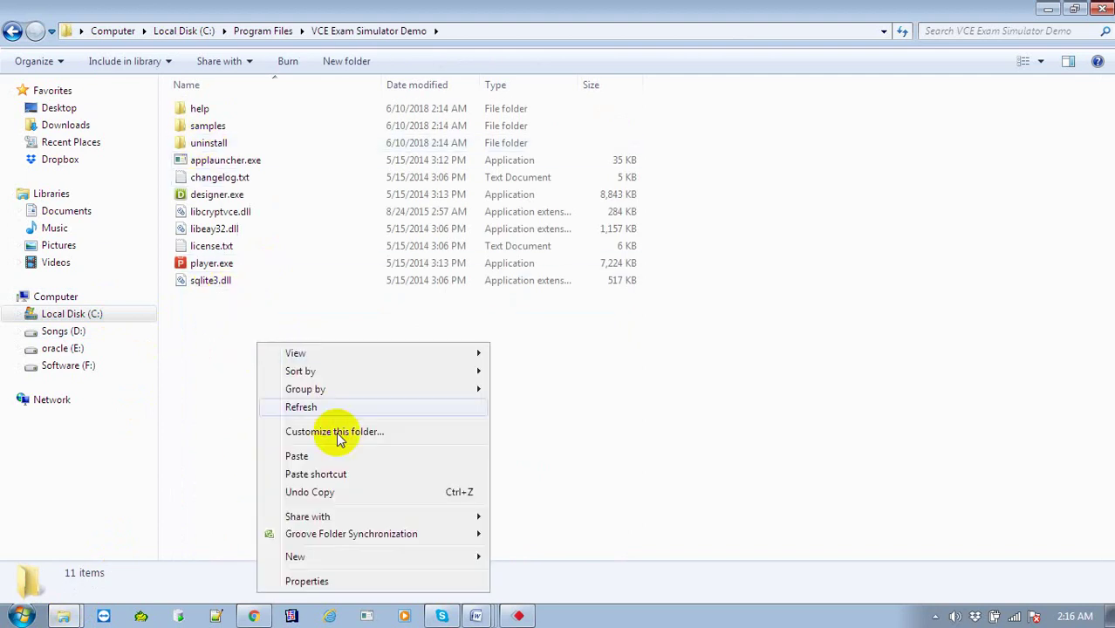
{"action": "left_click", "coordinate": [356, 457]}
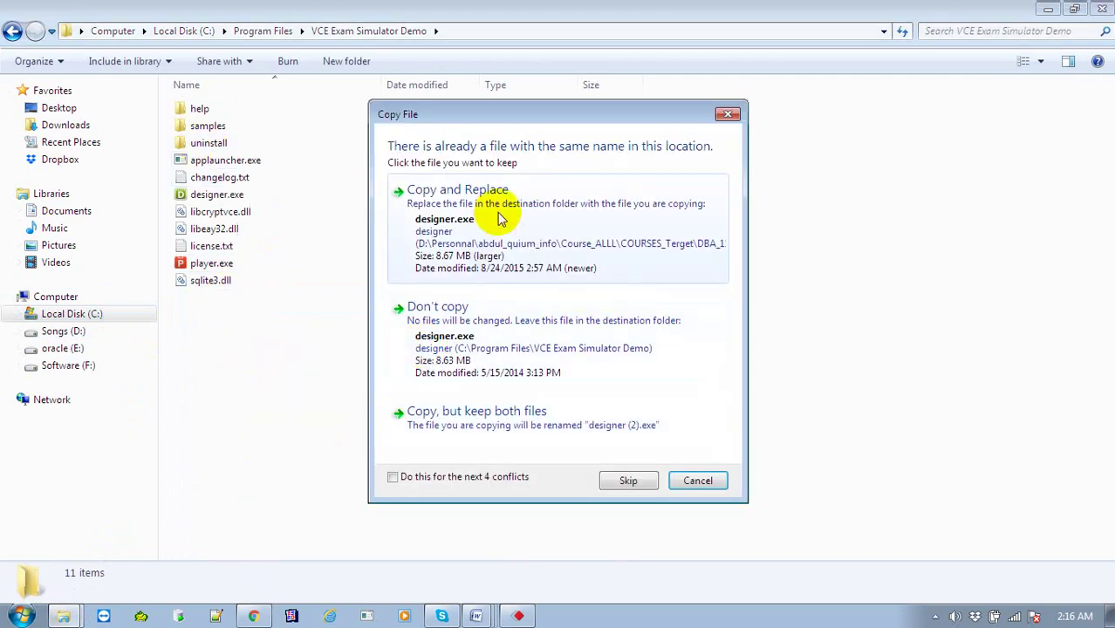
{"action": "left_click", "coordinate": [410, 478]}
{"action": "left_click", "coordinate": [506, 244]}
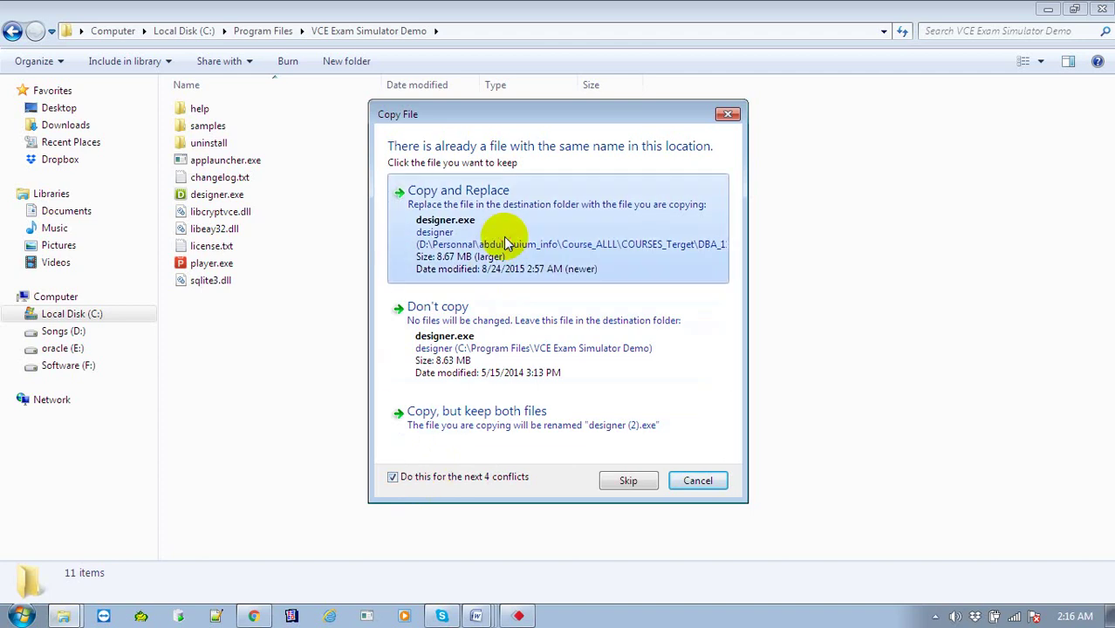
{"action": "left_click", "coordinate": [502, 427]}
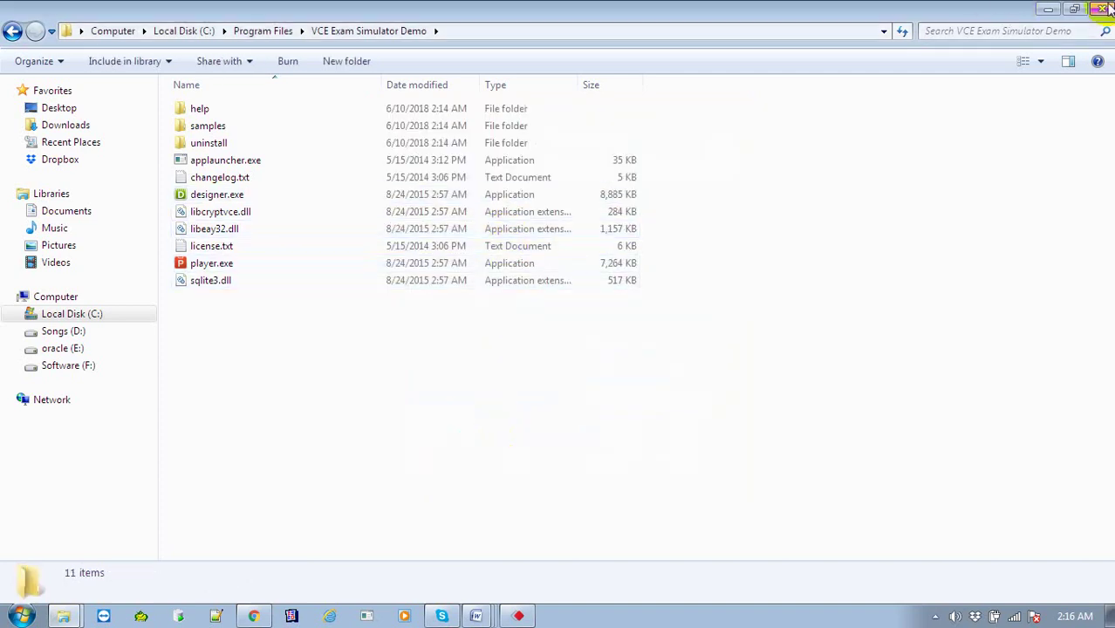
Step: Minimize the open windows, launch VCE Player Demo from the desktop, allow it to run, and decline the software update
{"action": "left_click", "coordinate": [1051, 10]}
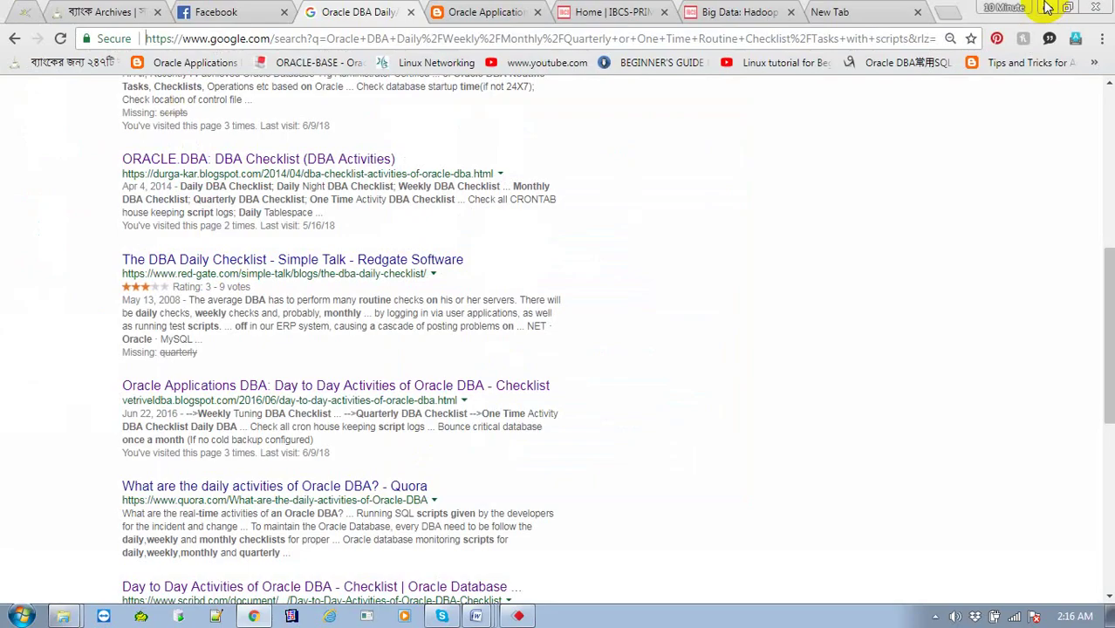
{"action": "left_click", "coordinate": [1049, 10]}
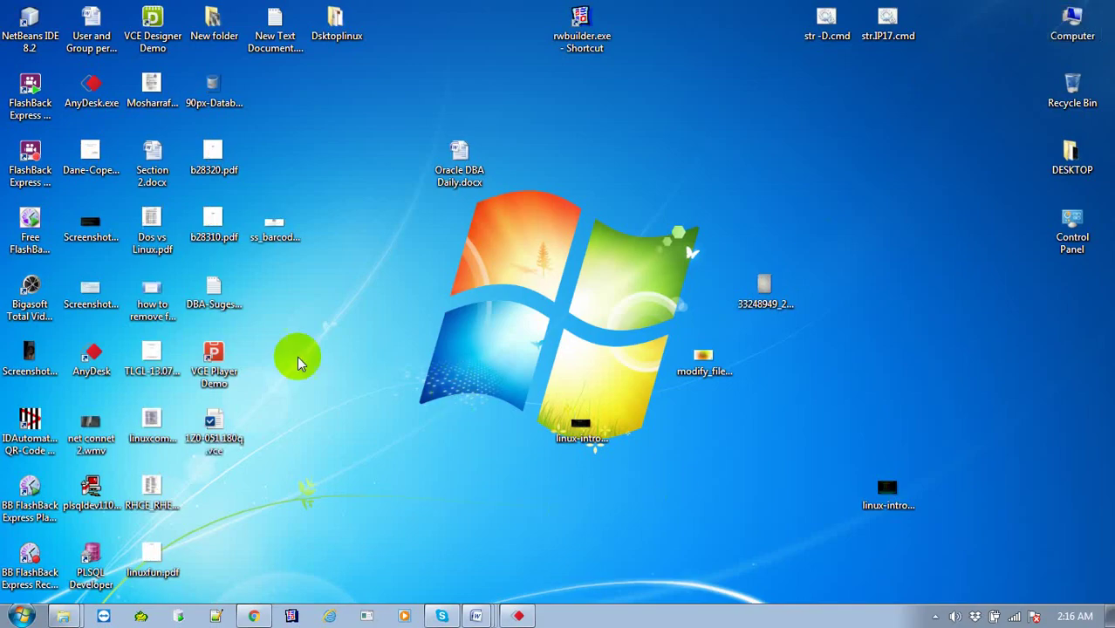
{"action": "left_click", "coordinate": [217, 371]}
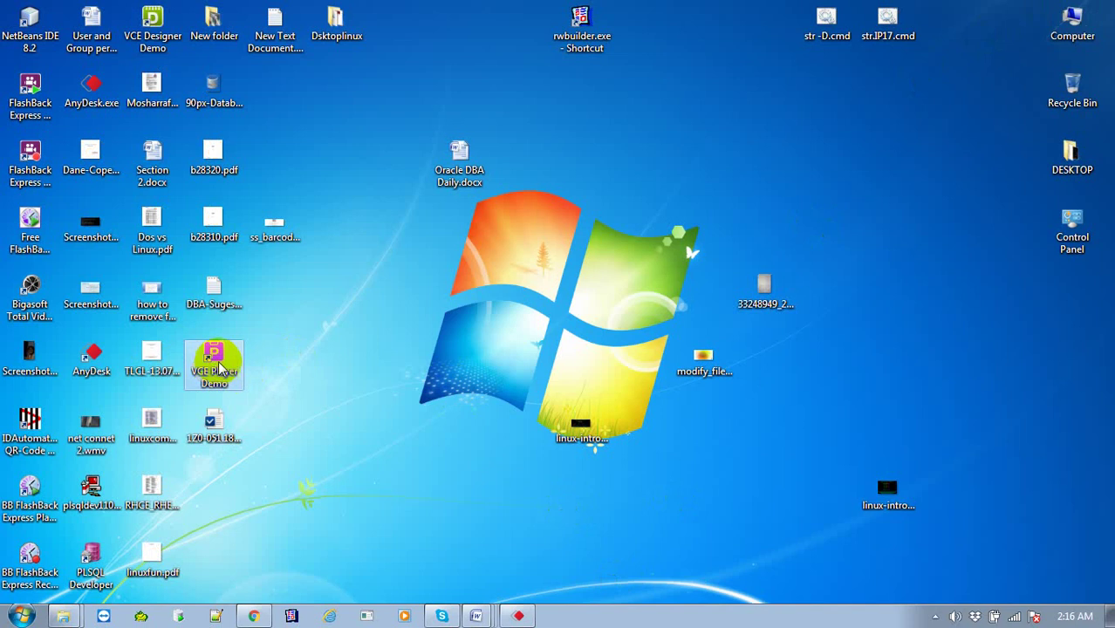
{"action": "double_click", "coordinate": [217, 371]}
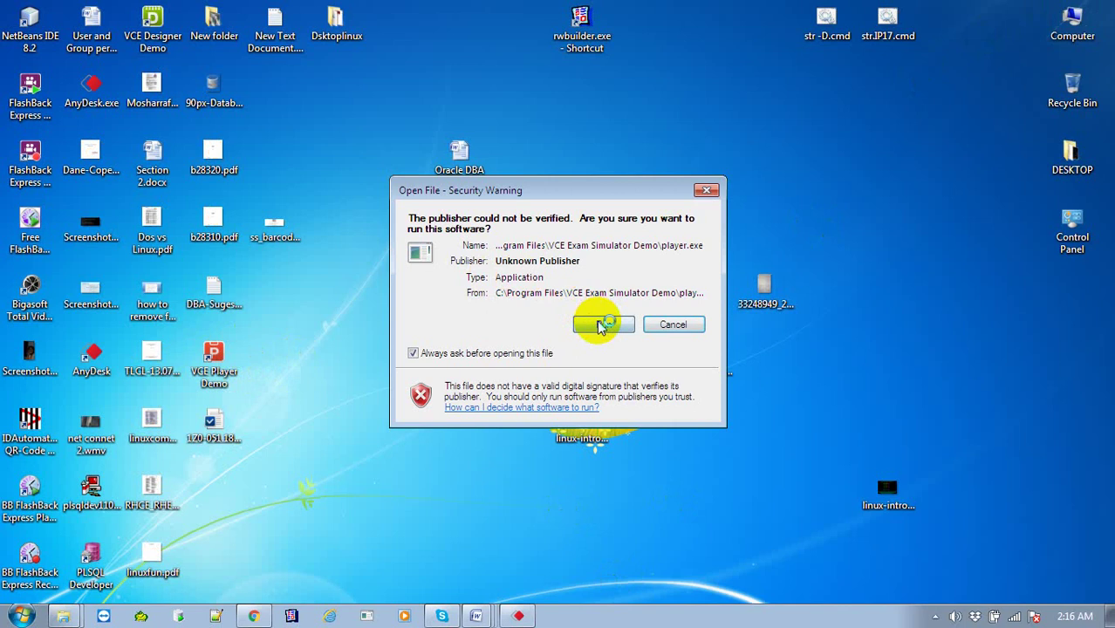
{"action": "left_click", "coordinate": [600, 323]}
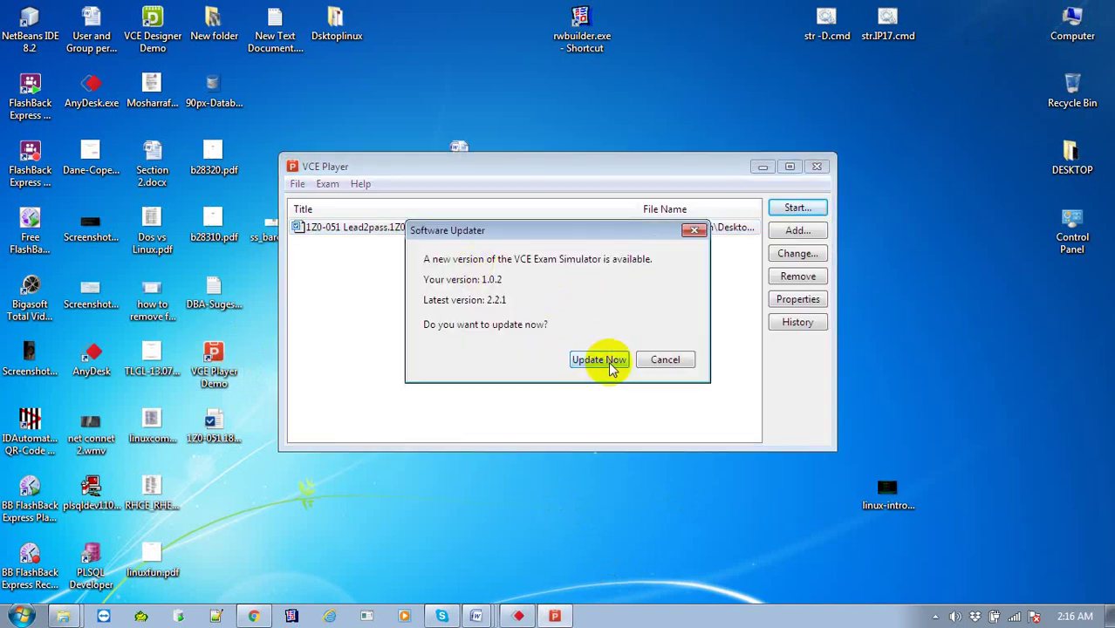
{"action": "left_click", "coordinate": [660, 361]}
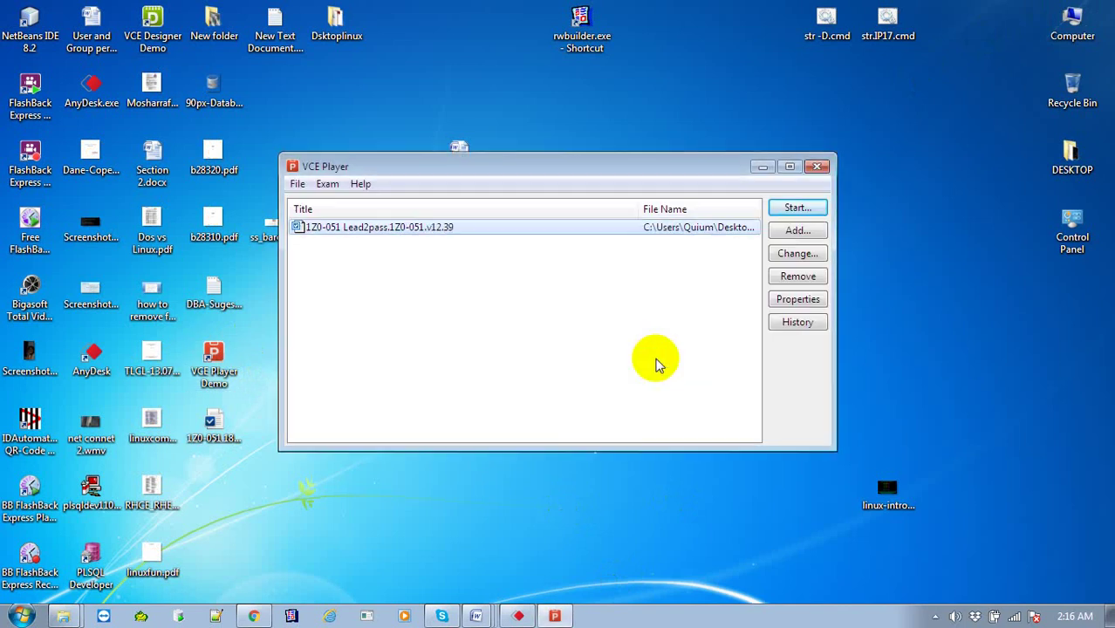
Step: Start the 1Z0-051 exam with 180 questions taken from the entire exam file and begin it
{"action": "left_click", "coordinate": [794, 208]}
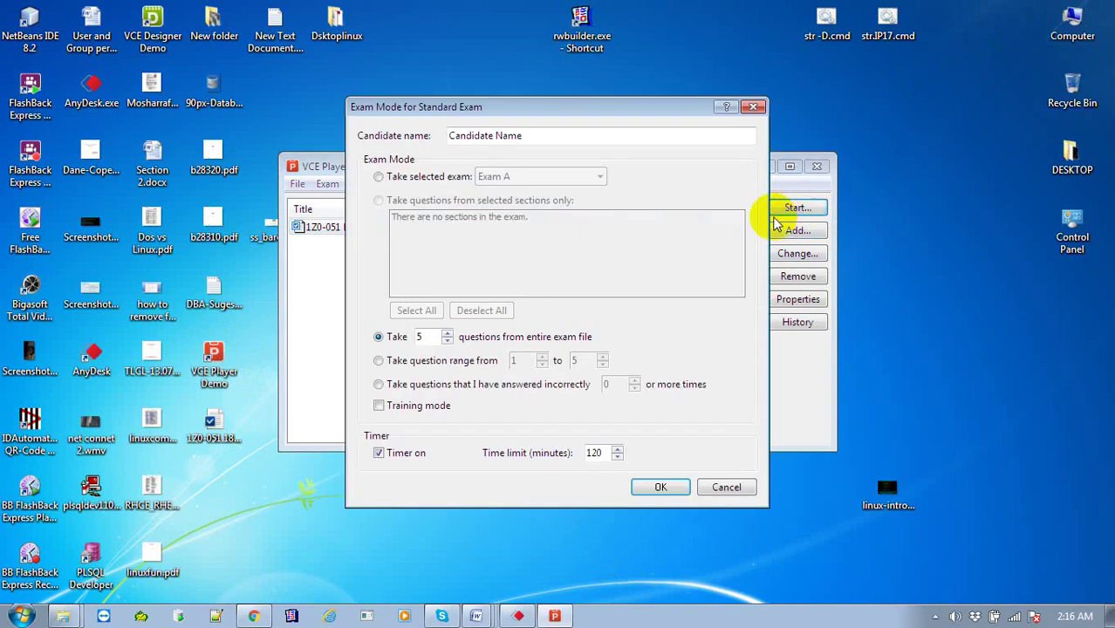
{"action": "double_click", "coordinate": [423, 337]}
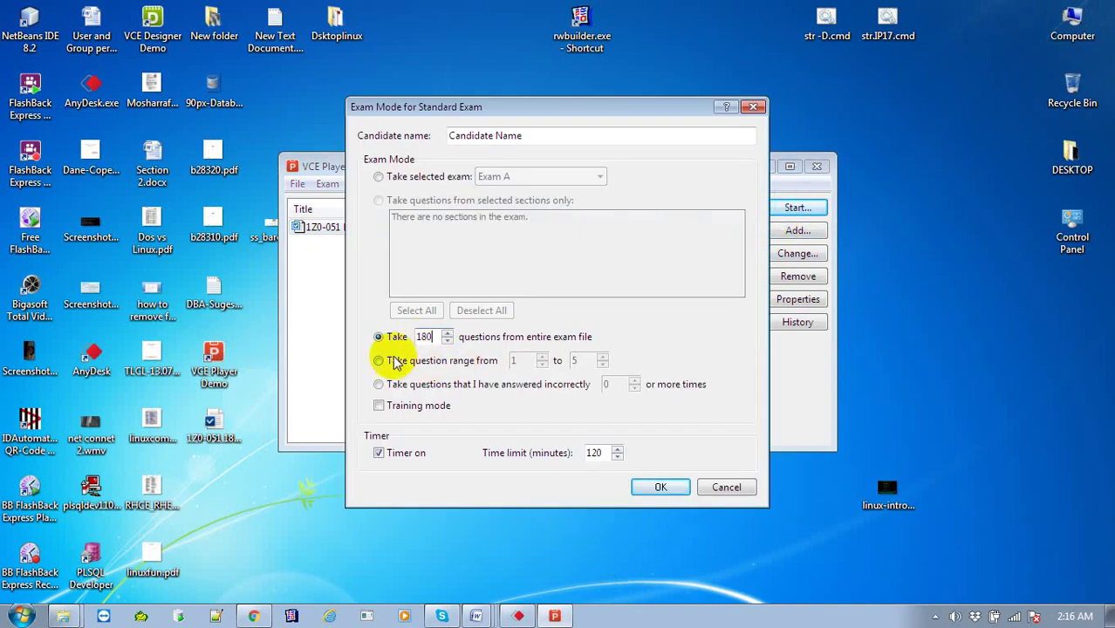
{"action": "left_click", "coordinate": [661, 487]}
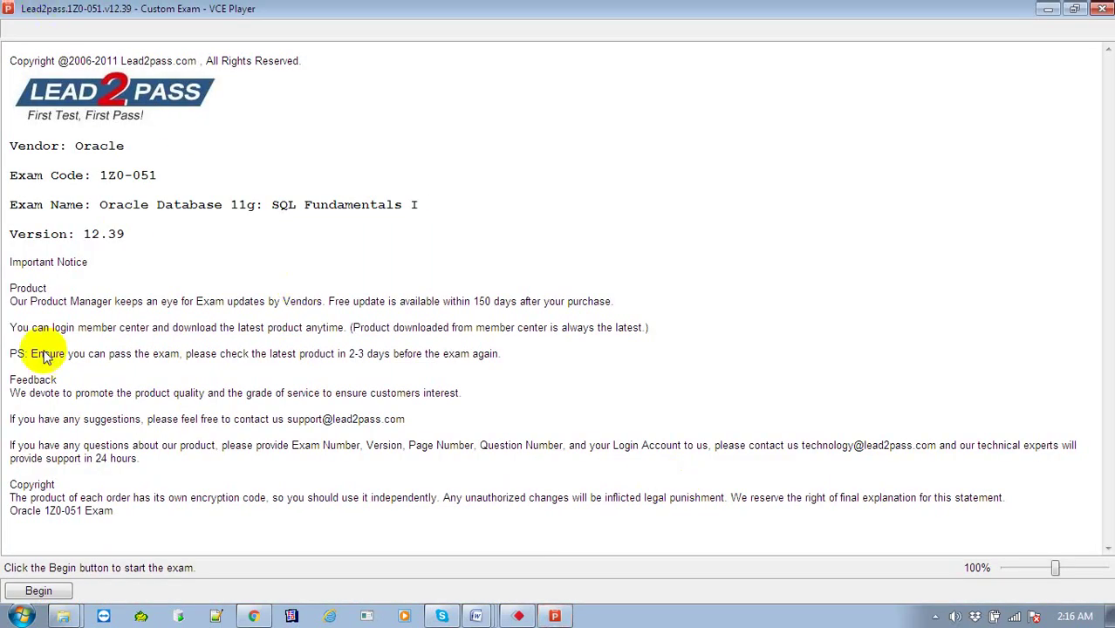
{"action": "left_click", "coordinate": [41, 592]}
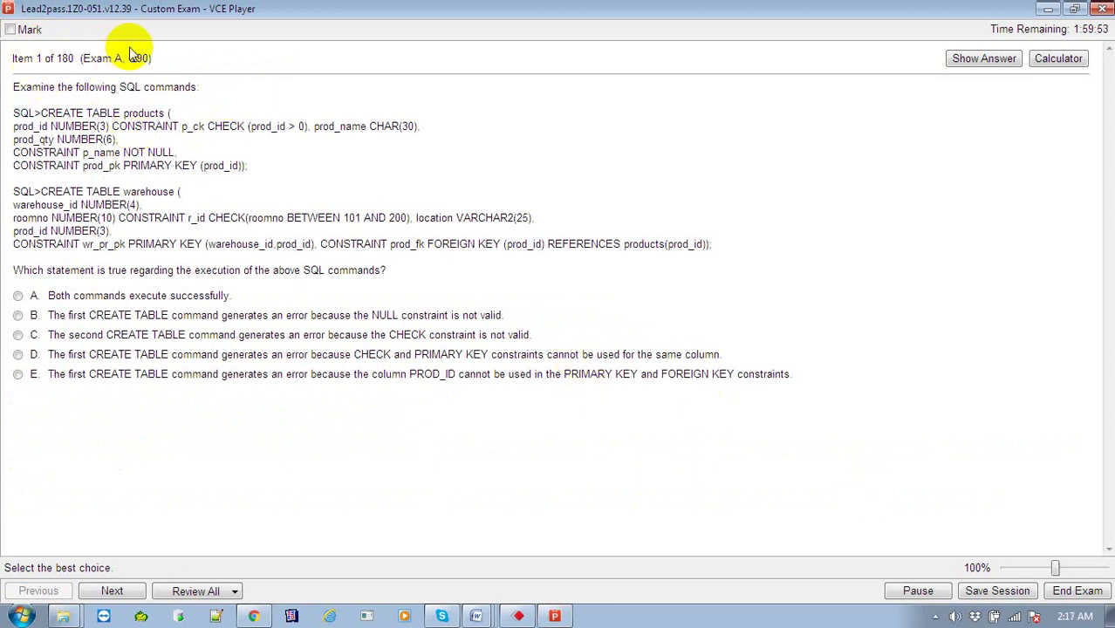
Step: End the 180-question exam despite its incomplete items and close the score report
{"action": "left_click", "coordinate": [1102, 9]}
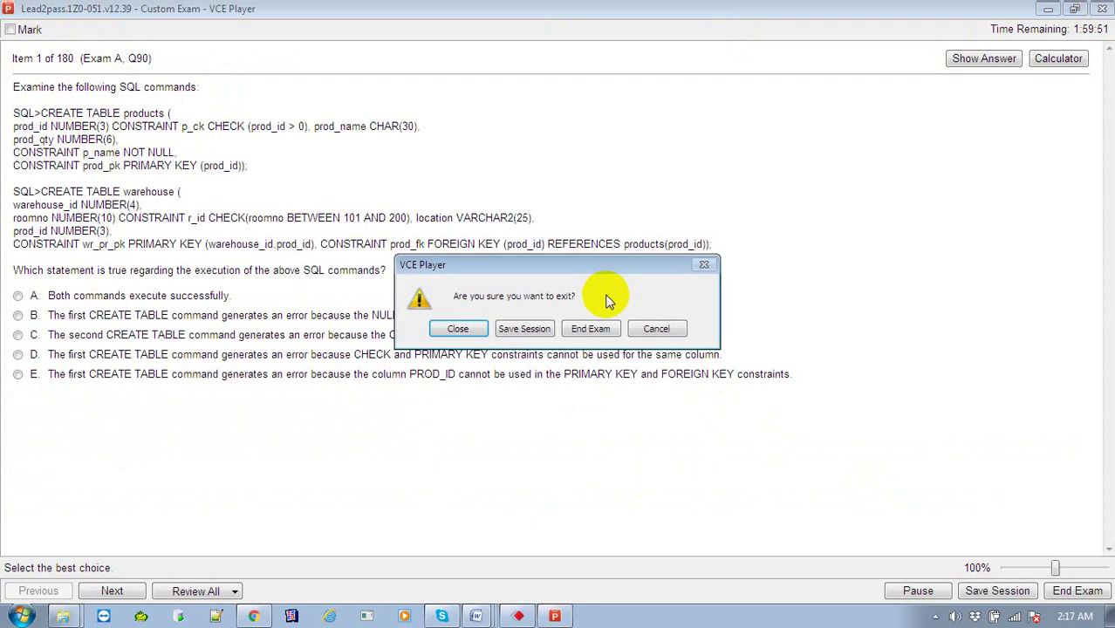
{"action": "left_click", "coordinate": [590, 332]}
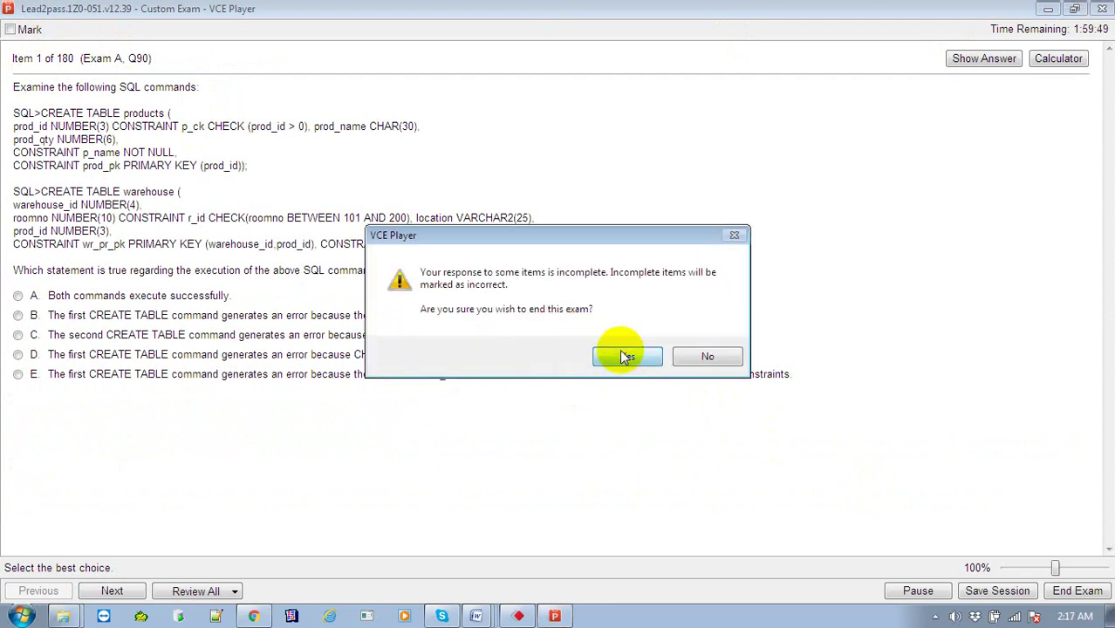
{"action": "left_click", "coordinate": [621, 352]}
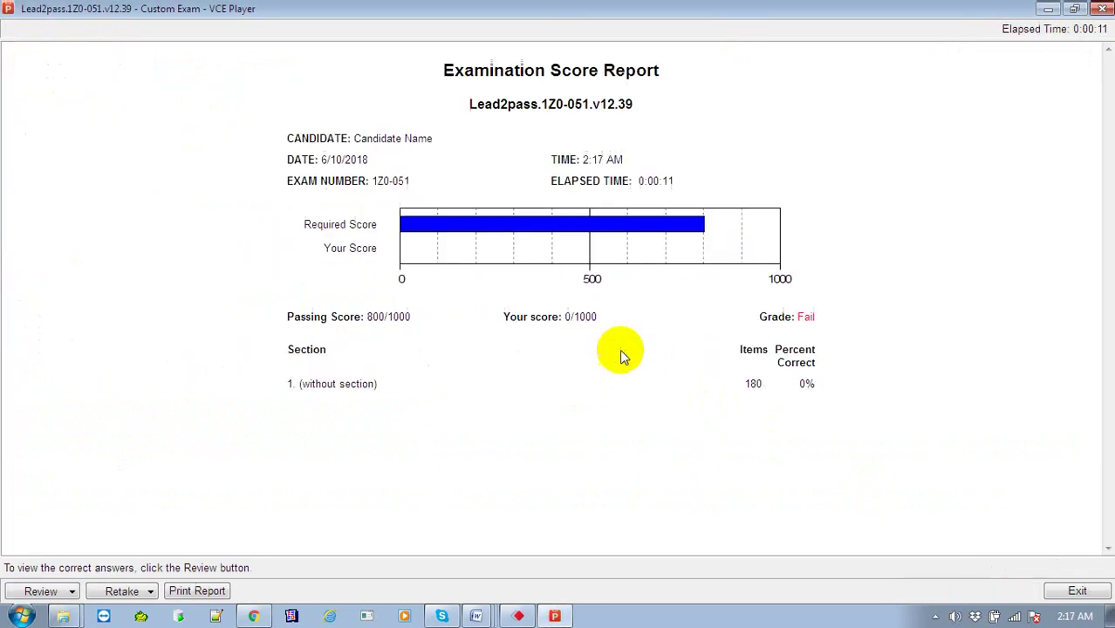
{"action": "left_click", "coordinate": [1104, 8]}
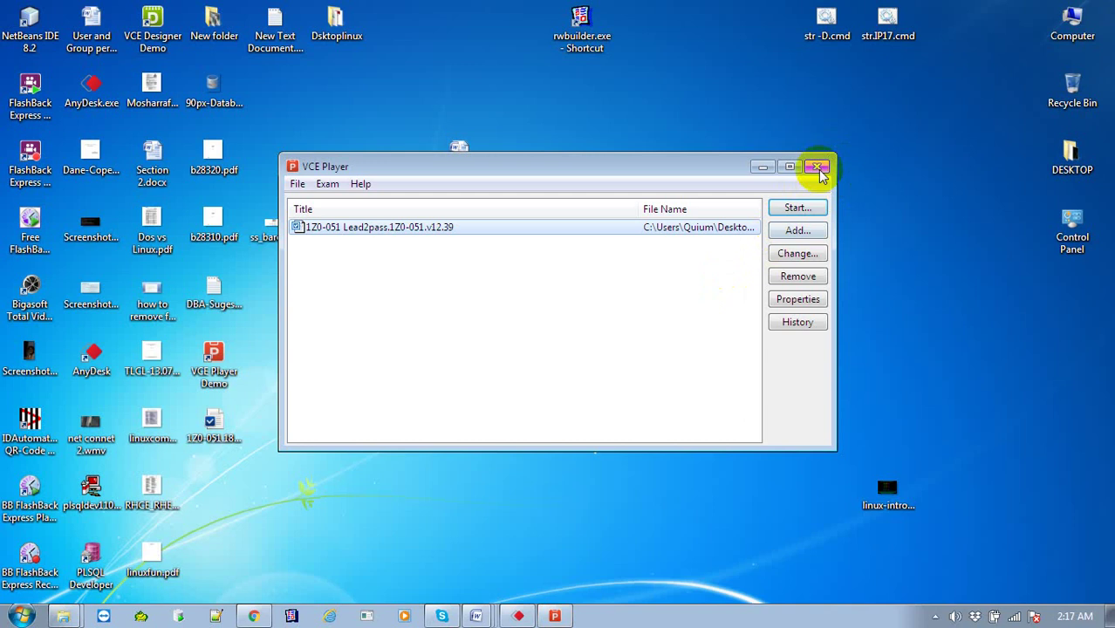